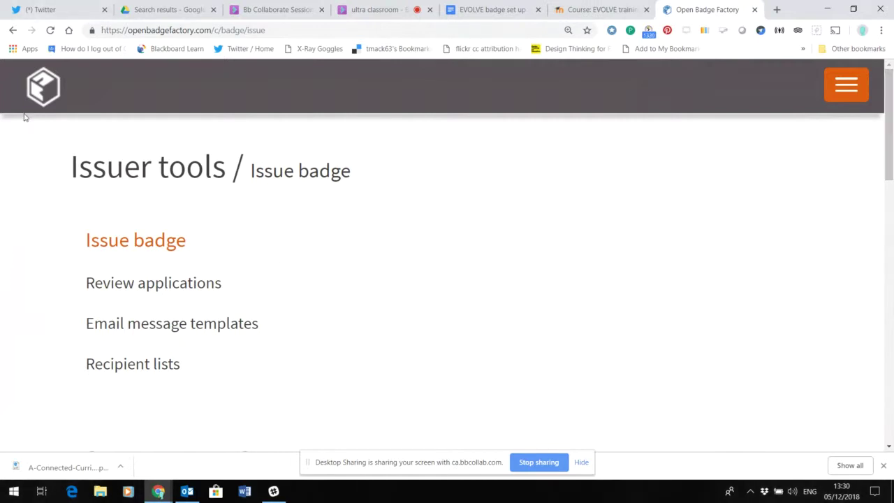
- Look at the reports overview, then go to the Issue badge page
{"action": "left_click", "coordinate": [856, 96]}
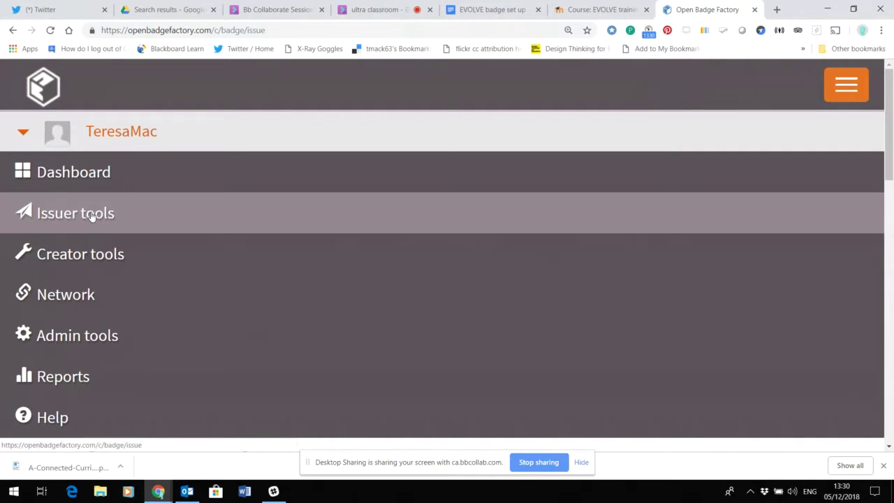
{"action": "left_click", "coordinate": [730, 365]}
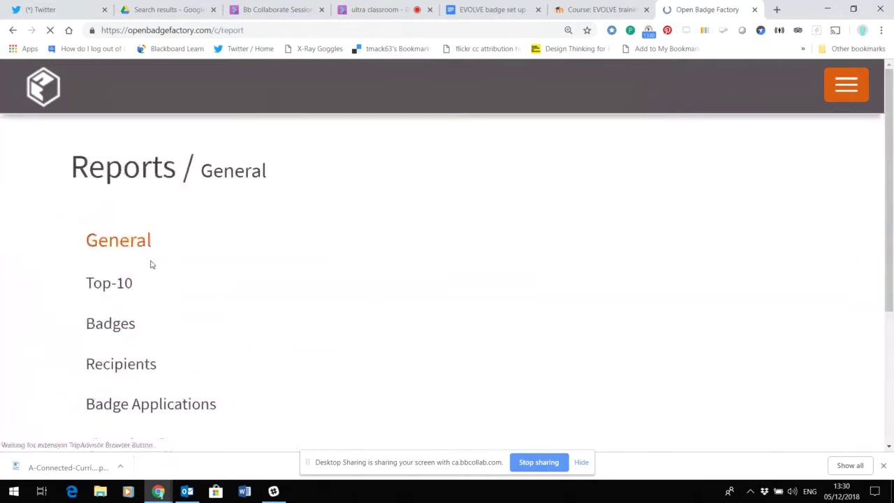
{"action": "left_click", "coordinate": [856, 94]}
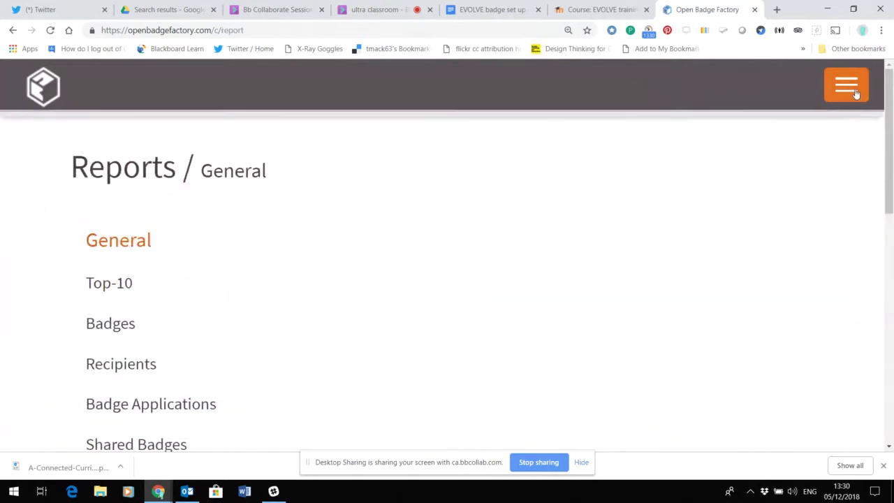
{"action": "left_click", "coordinate": [54, 223]}
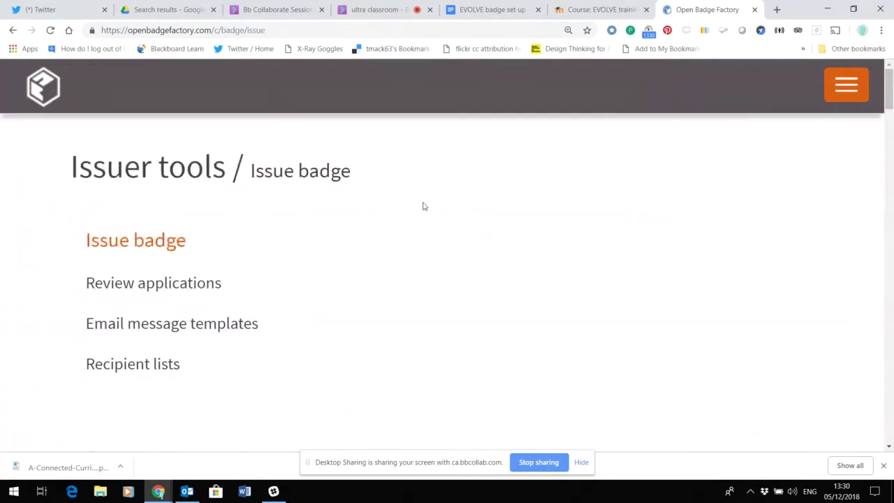
- Filter the issuable badges to UNICollaboration and scroll down to the TEP Basic card
{"action": "left_click", "coordinate": [889, 124]}
{"action": "scroll", "coordinate": [890, 125], "scroll_direction": "down", "scroll_amount": 3}
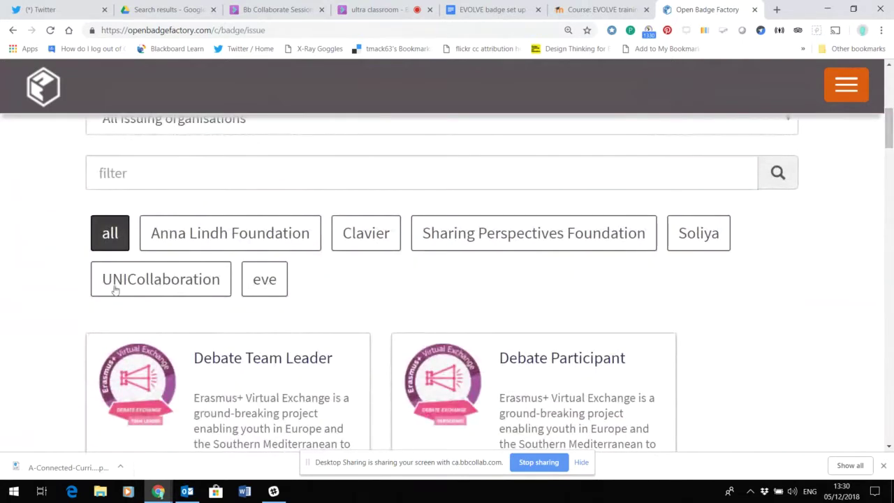
{"action": "left_click", "coordinate": [116, 291]}
{"action": "left_click_drag", "start_coordinate": [889, 185], "coordinate": [892, 239]}
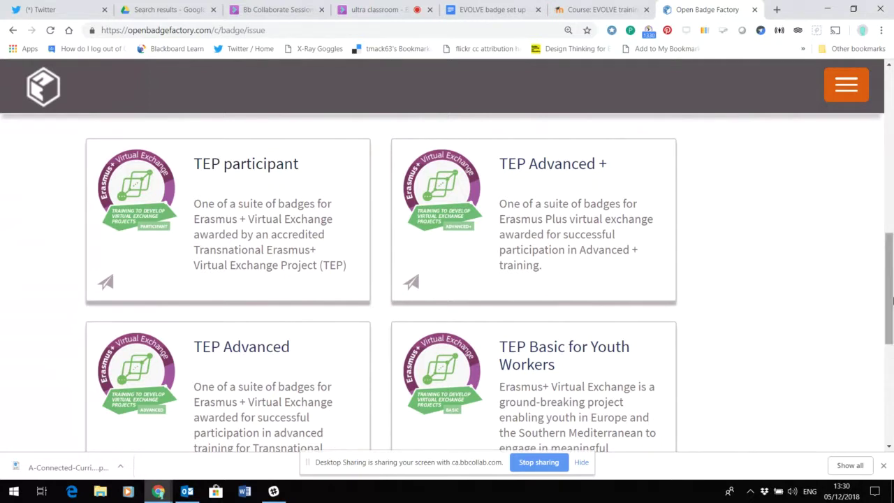
{"action": "scroll", "coordinate": [889, 285], "scroll_direction": "down", "scroll_amount": 2}
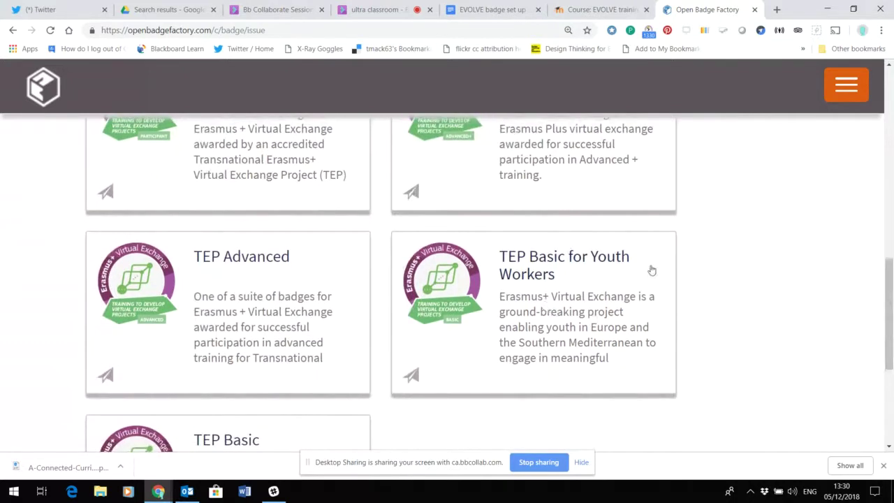
{"action": "left_click_drag", "start_coordinate": [892, 305], "coordinate": [892, 352]}
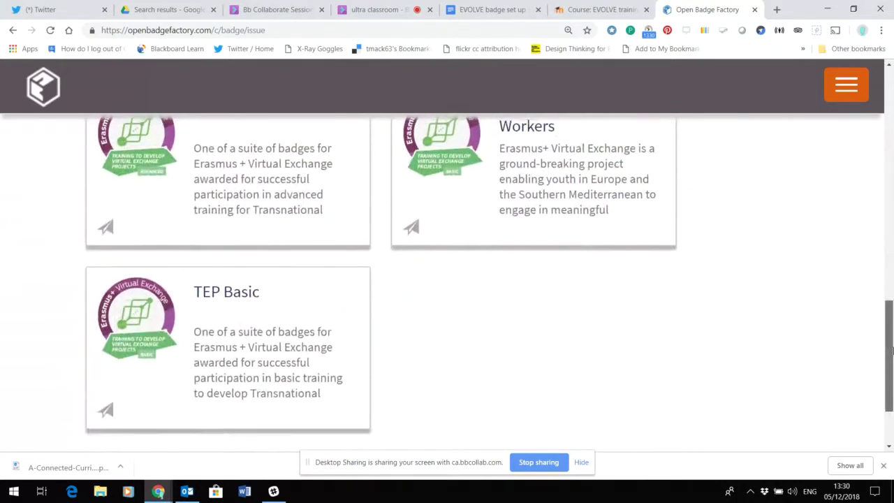
- Open TEP Basic for issuing and read through its preview, description and award criteria
{"action": "left_click", "coordinate": [215, 290]}
{"action": "left_click_drag", "start_coordinate": [892, 143], "coordinate": [892, 299]}
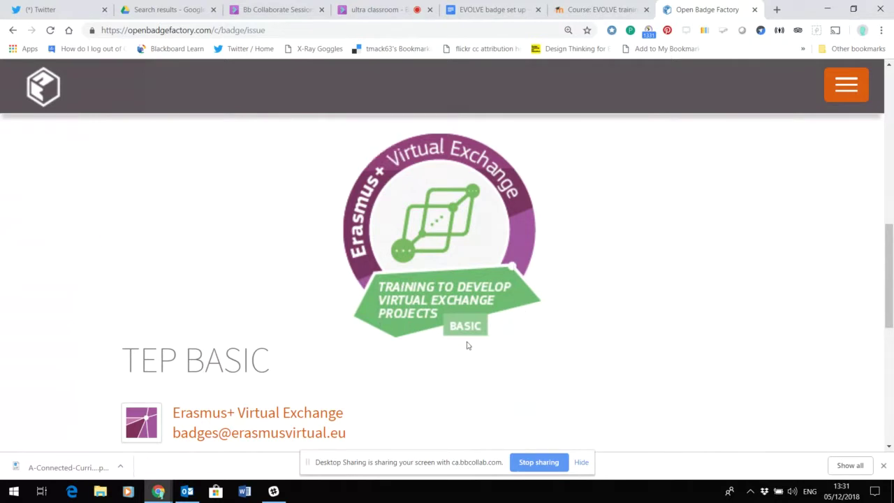
{"action": "left_click_drag", "start_coordinate": [892, 260], "coordinate": [892, 267]}
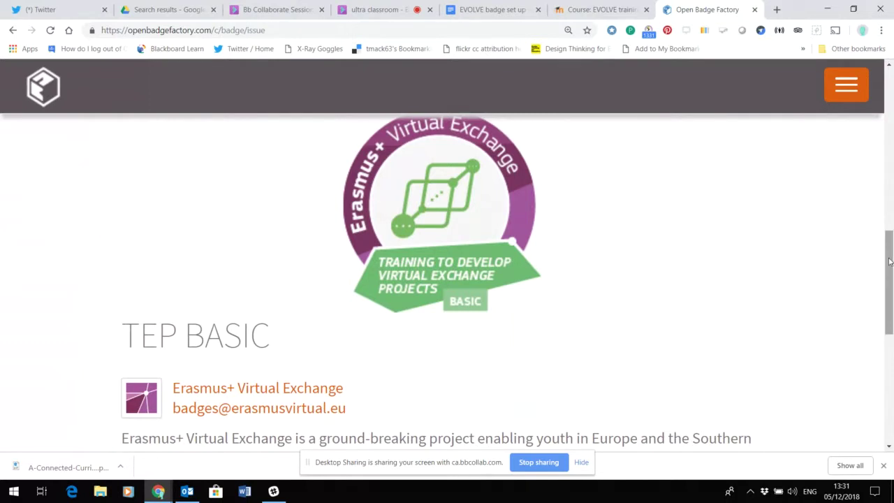
{"action": "left_click_drag", "start_coordinate": [890, 261], "coordinate": [890, 320]}
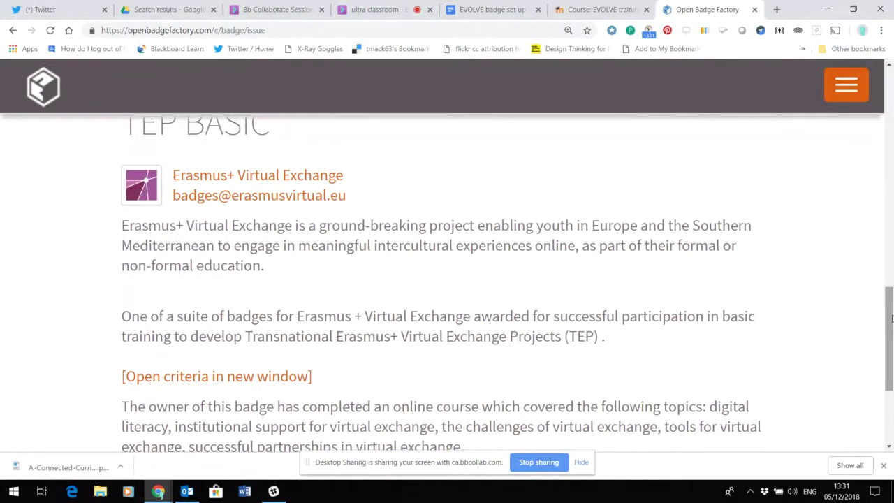
{"action": "left_click_drag", "start_coordinate": [891, 316], "coordinate": [890, 364]}
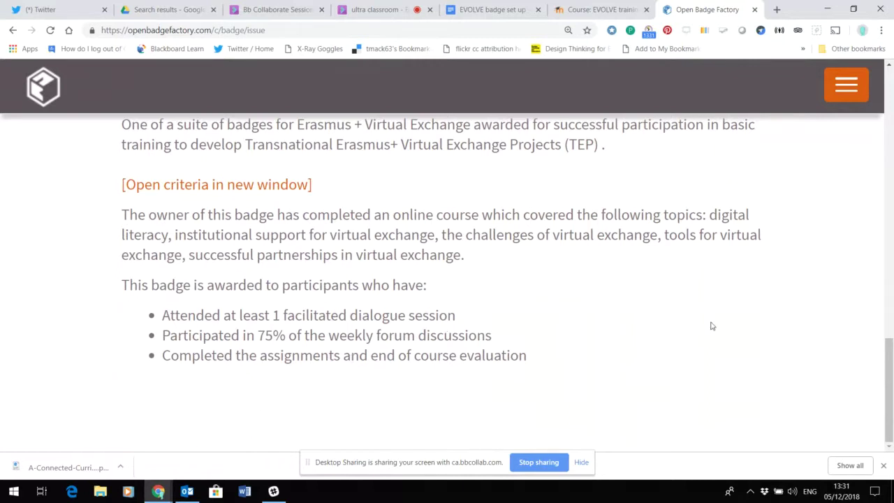
{"action": "left_click_drag", "start_coordinate": [891, 359], "coordinate": [890, 353]}
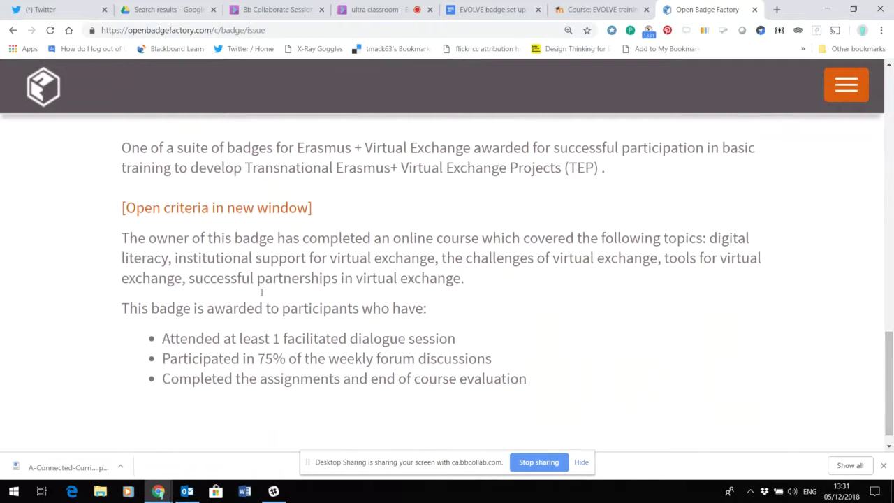
- Switch to the EVOLVE badge set up doc and scroll to the TEP Participant section
{"action": "left_click", "coordinate": [472, 12]}
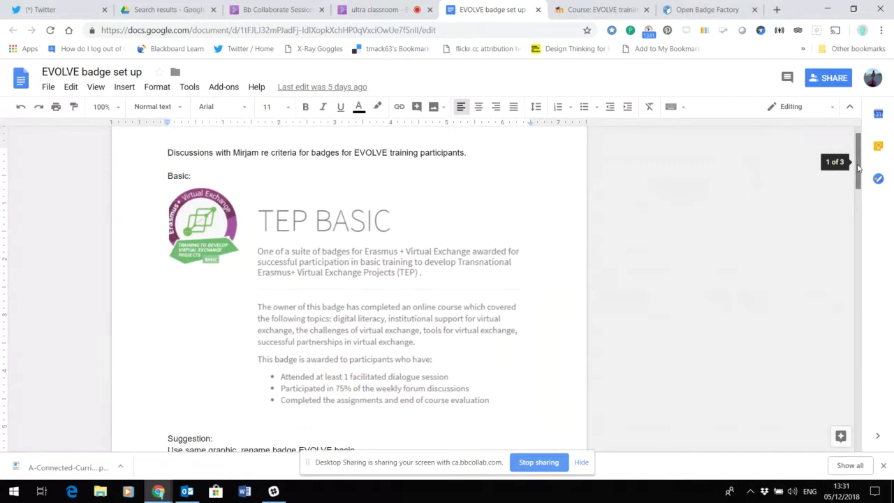
{"action": "left_click_drag", "start_coordinate": [859, 167], "coordinate": [865, 386]}
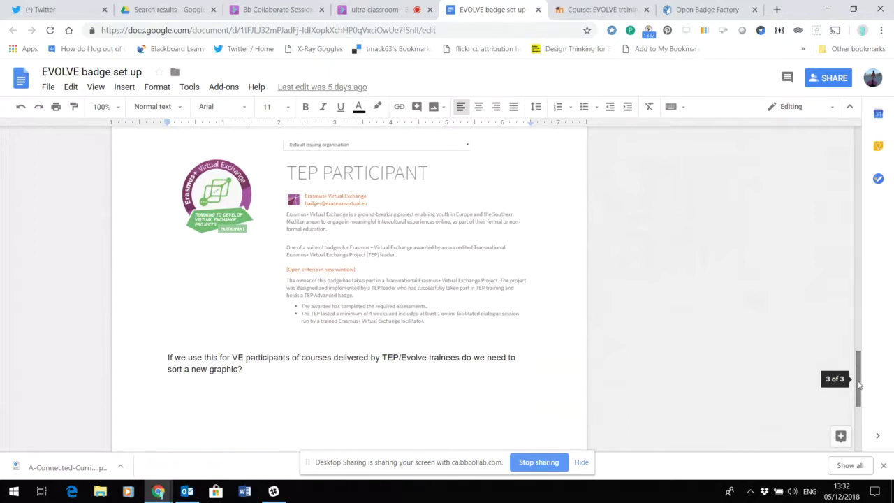
- Return to Open Badge Factory and go to the badge library
{"action": "left_click", "coordinate": [684, 13]}
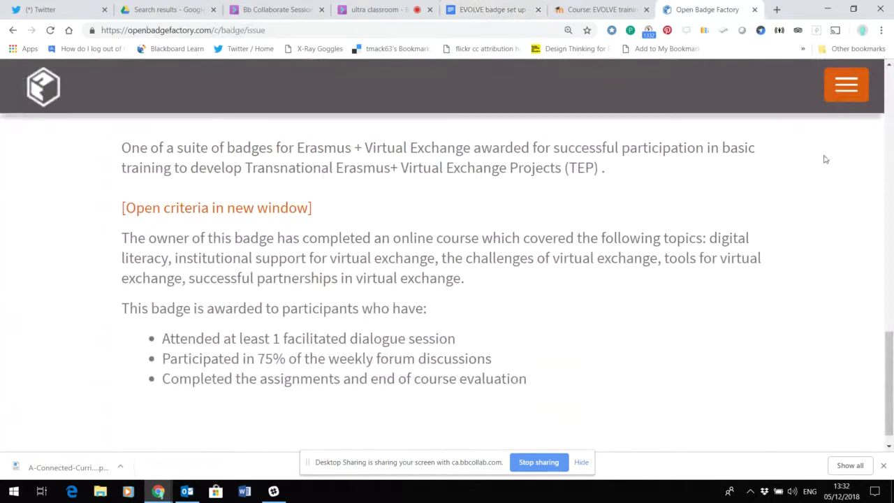
{"action": "left_click", "coordinate": [844, 83]}
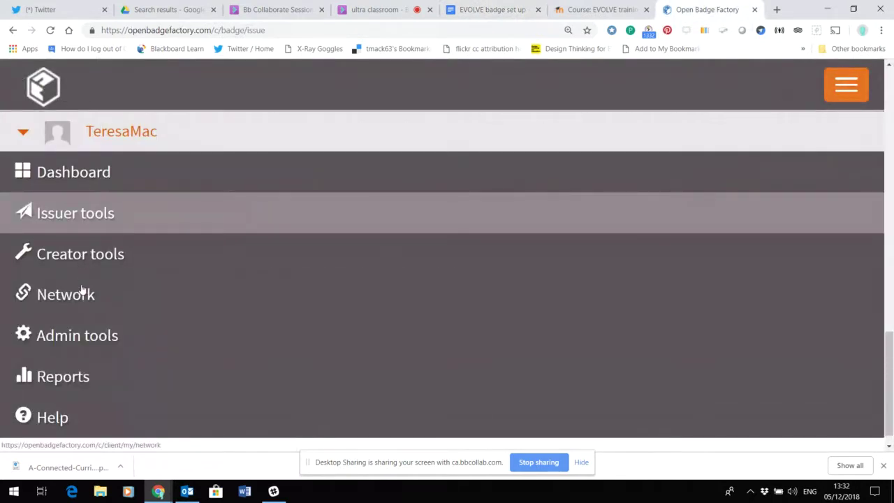
{"action": "left_click", "coordinate": [73, 258]}
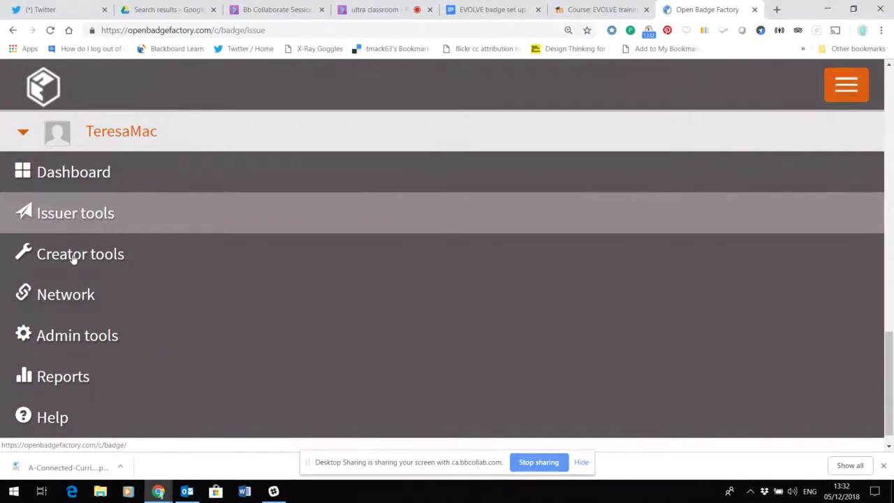
- Filter the library to UNICollaboration and scroll through the TEP cards down to TEP Basic
{"action": "left_click_drag", "start_coordinate": [890, 90], "coordinate": [890, 147]}
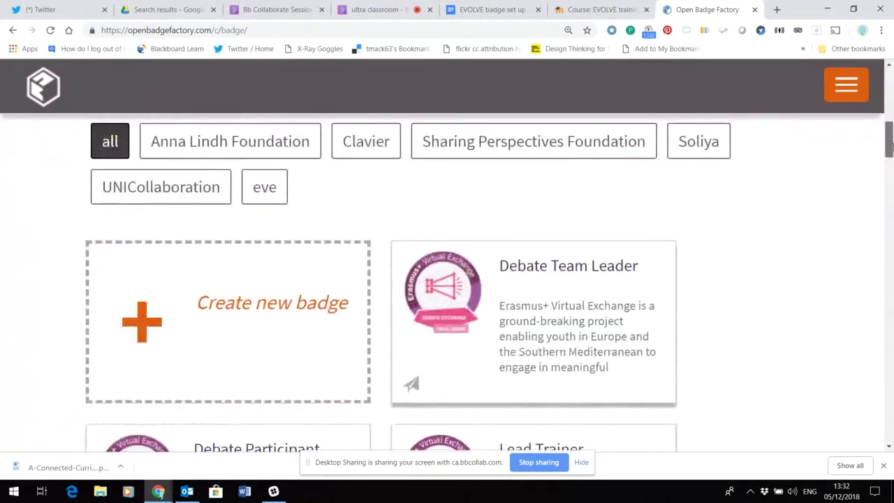
{"action": "left_click", "coordinate": [137, 196]}
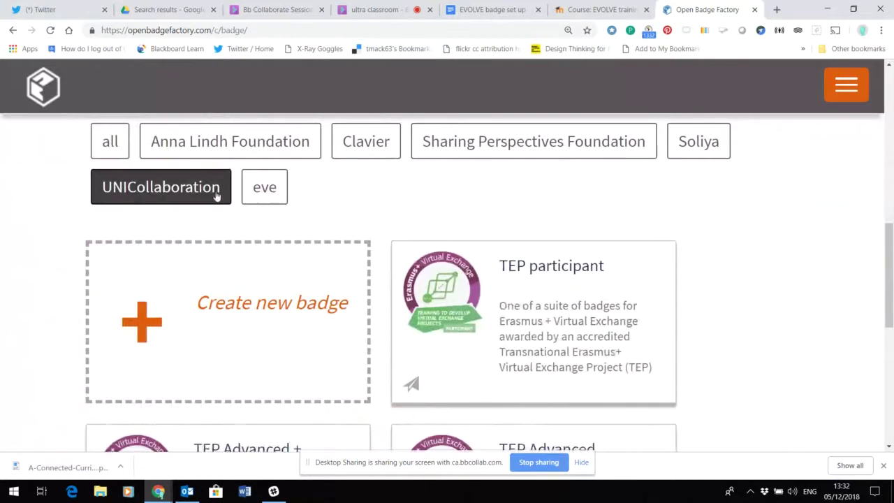
{"action": "scroll", "coordinate": [766, 256], "scroll_direction": "down", "scroll_amount": 1}
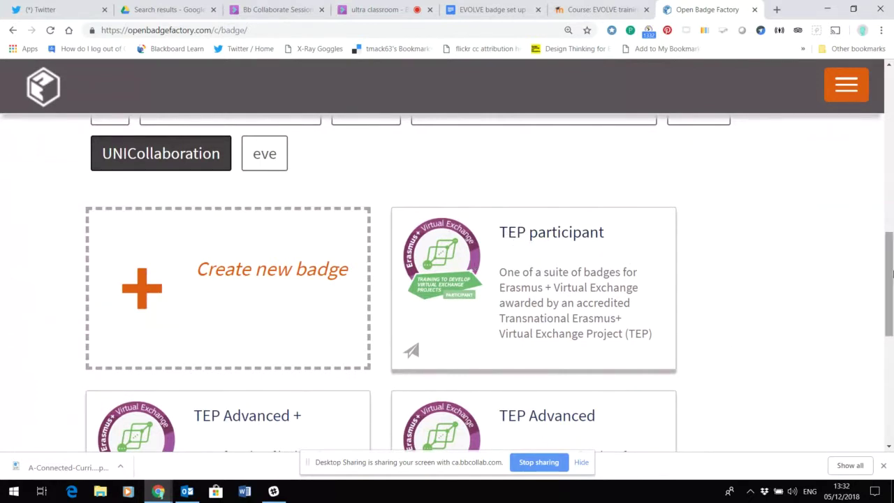
{"action": "left_click_drag", "start_coordinate": [892, 271], "coordinate": [892, 361]}
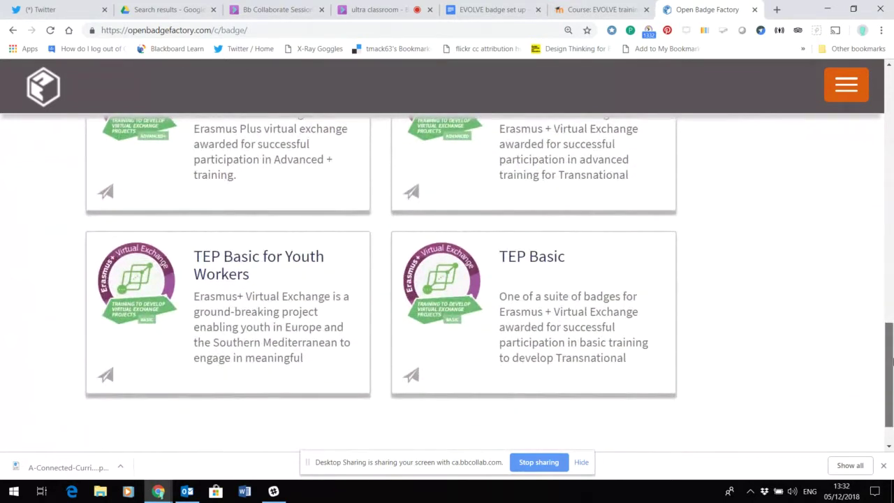
{"action": "left_click_drag", "start_coordinate": [891, 361], "coordinate": [891, 351]}
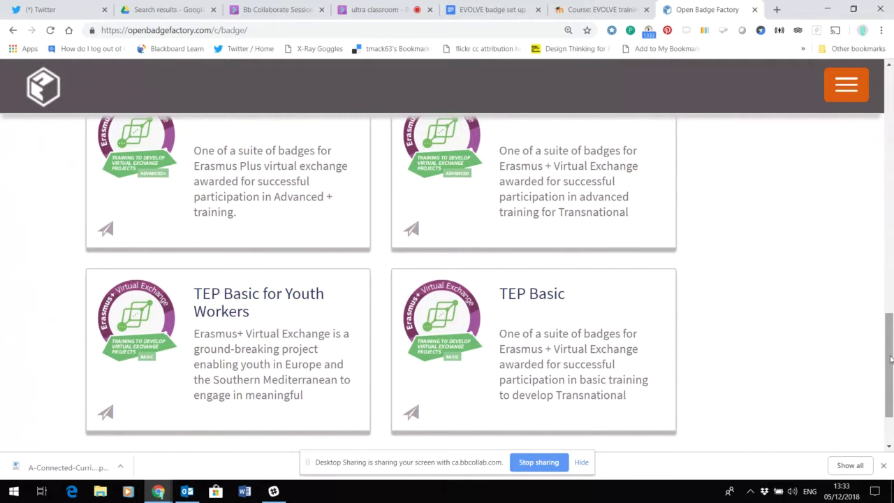
{"action": "left_click_drag", "start_coordinate": [891, 359], "coordinate": [891, 343]}
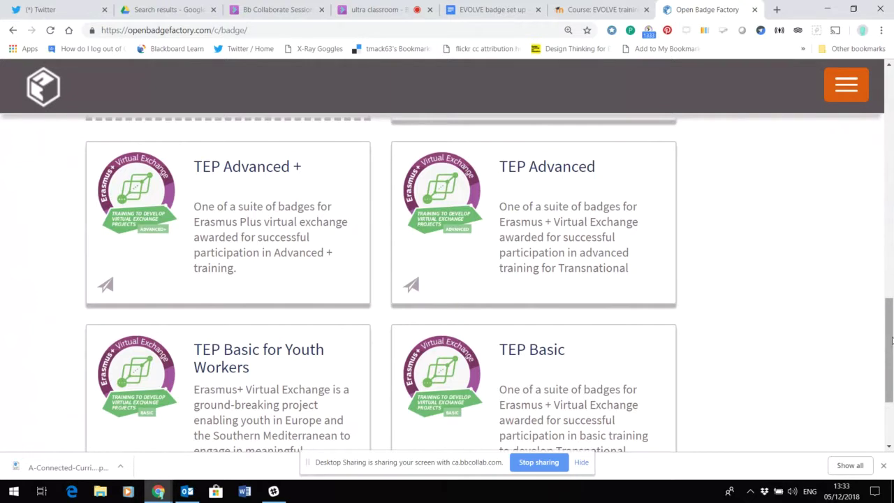
{"action": "mouse_move", "coordinate": [890, 341]}
{"action": "left_mouse_down"}
{"action": "mouse_move", "coordinate": [891, 330]}
{"action": "mouse_move", "coordinate": [892, 360]}
{"action": "mouse_move", "coordinate": [891, 322]}
{"action": "mouse_move", "coordinate": [892, 355]}
{"action": "left_mouse_up"}
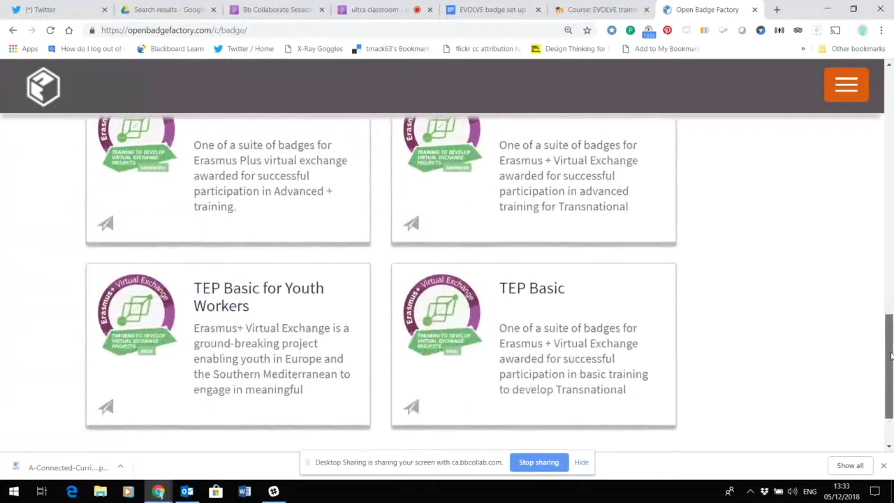
{"action": "left_click_drag", "start_coordinate": [892, 356], "coordinate": [891, 355]}
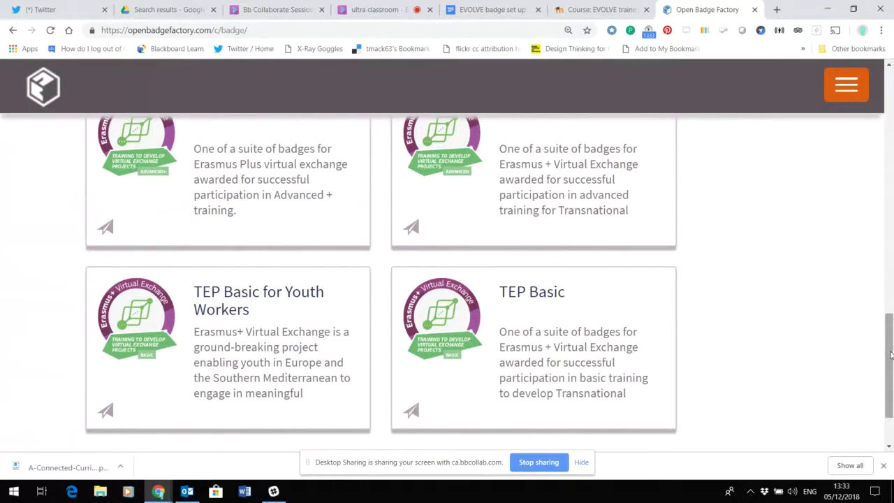
- Check the TEP BASIC draft in the EVOLVE doc's Basic section, then return to Open Badge Factory
{"action": "left_click", "coordinate": [498, 12]}
{"action": "left_click_drag", "start_coordinate": [861, 375], "coordinate": [846, 156]}
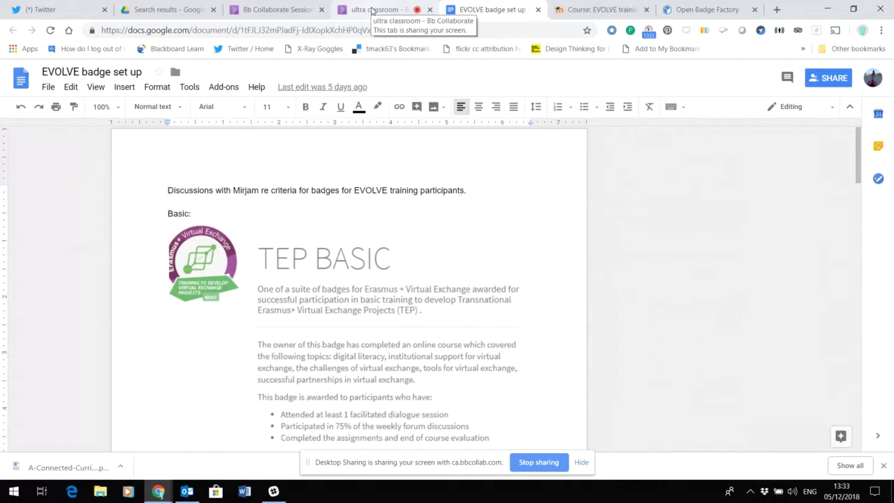
{"action": "left_click", "coordinate": [693, 8]}
- Go to Issuer tools' Issue badge page and filter to UNICollaboration's TEP badges
{"action": "left_click_drag", "start_coordinate": [891, 343], "coordinate": [892, 83]}
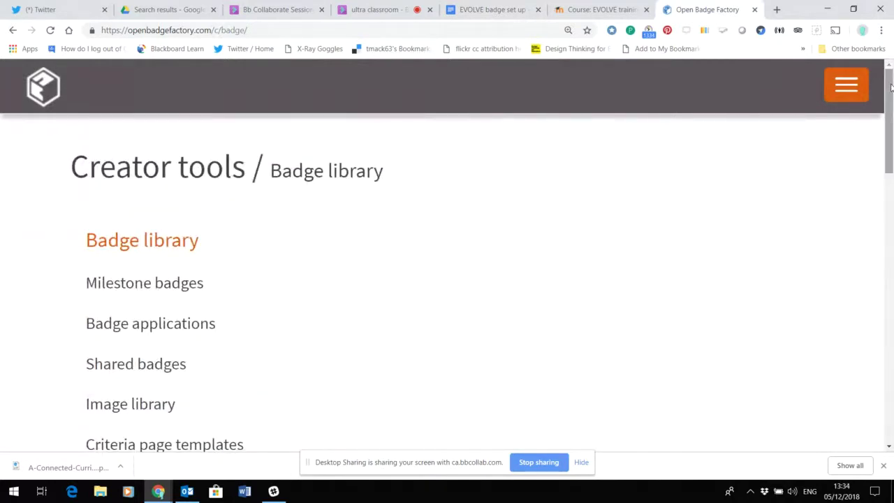
{"action": "left_click", "coordinate": [861, 90]}
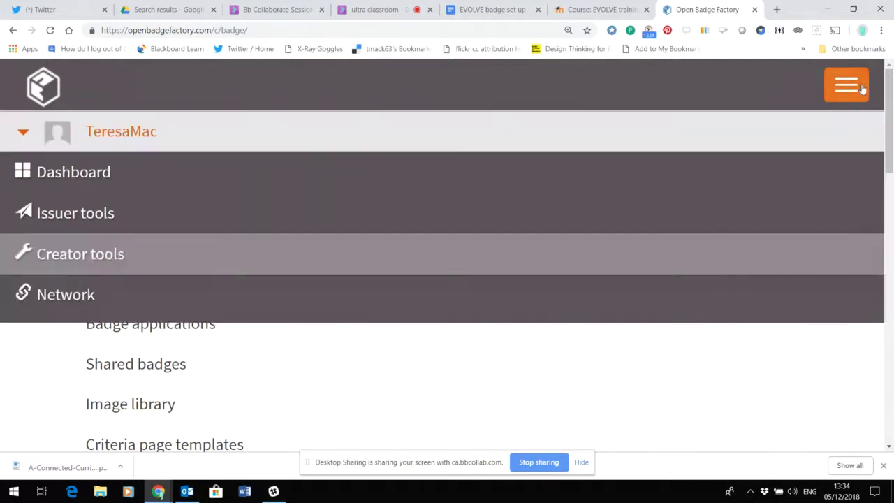
{"action": "left_click", "coordinate": [102, 215]}
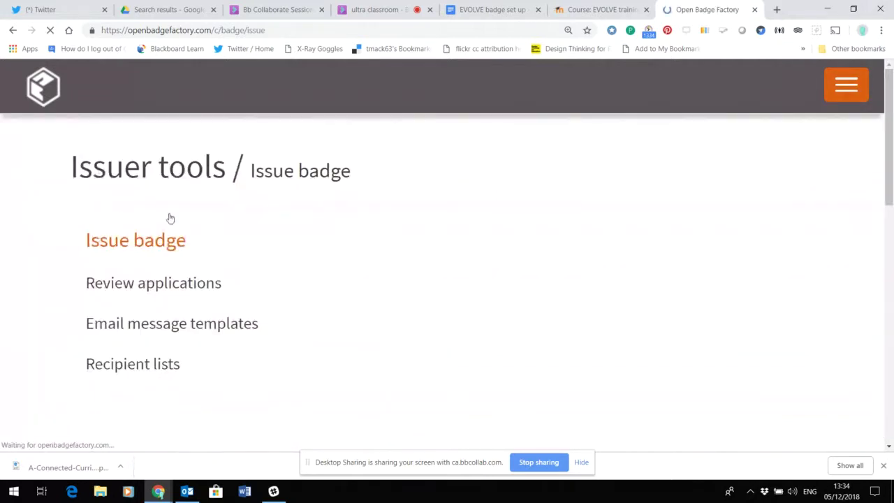
{"action": "left_click_drag", "start_coordinate": [890, 92], "coordinate": [890, 137]}
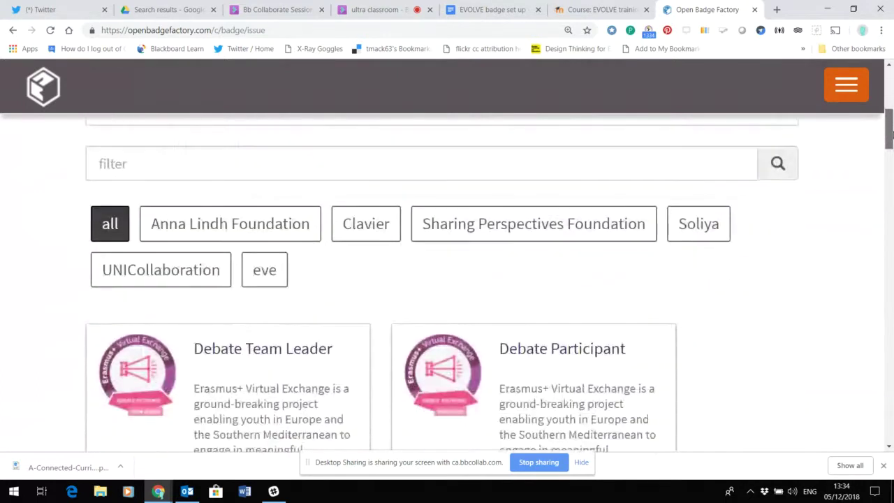
{"action": "left_click", "coordinate": [209, 263]}
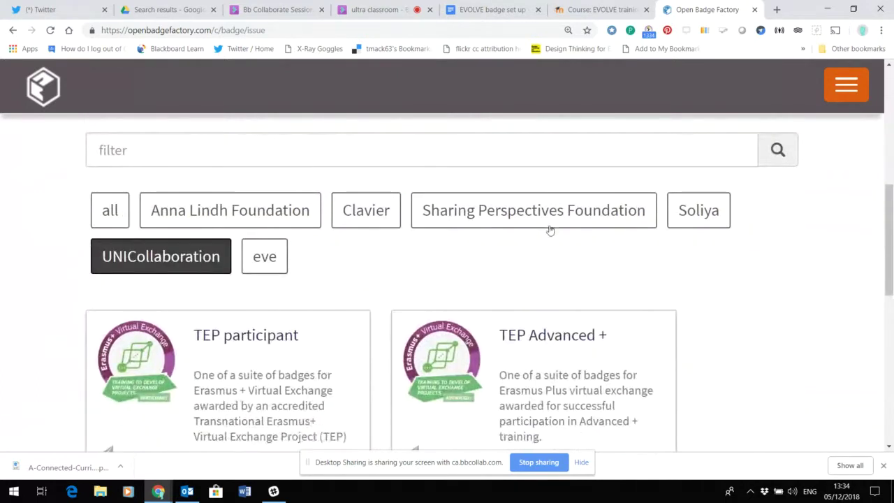
{"action": "left_click_drag", "start_coordinate": [891, 190], "coordinate": [891, 312]}
- Start issuing TEP Basic, try step 5 Confirm & issue, and dismiss the missing-recipients warning
{"action": "left_click", "coordinate": [205, 320]}
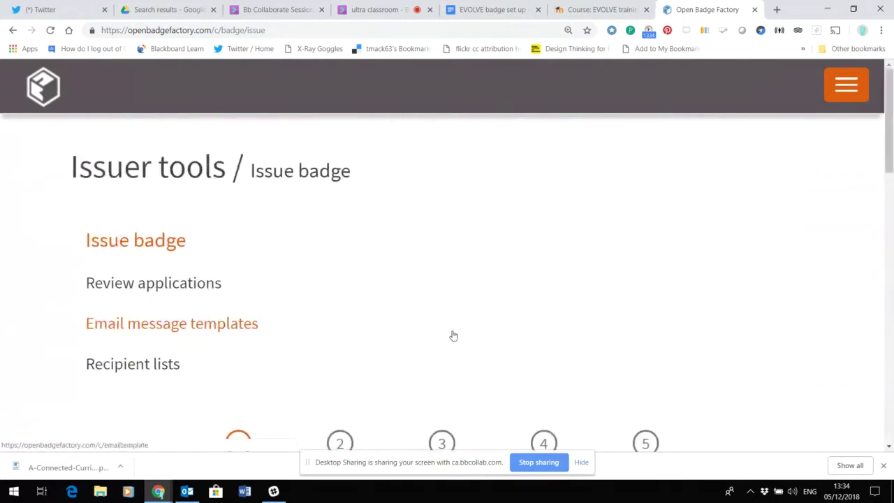
{"action": "left_click_drag", "start_coordinate": [888, 147], "coordinate": [888, 213]}
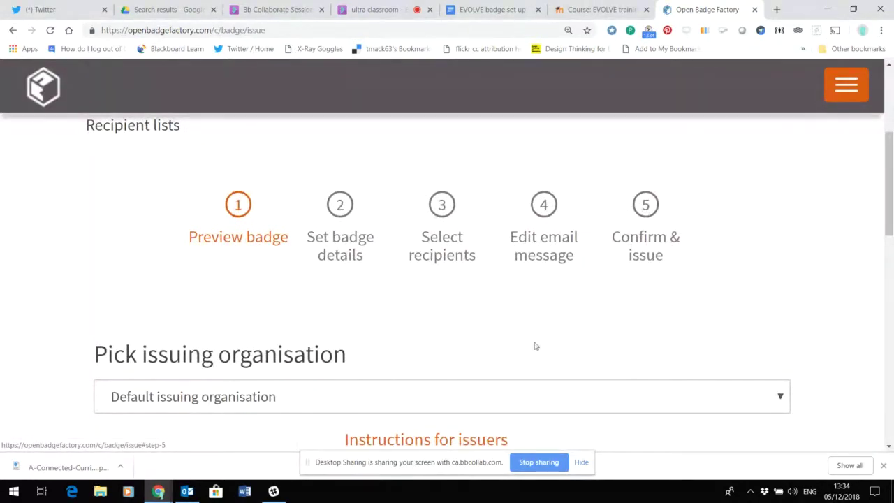
{"action": "left_click", "coordinate": [653, 221]}
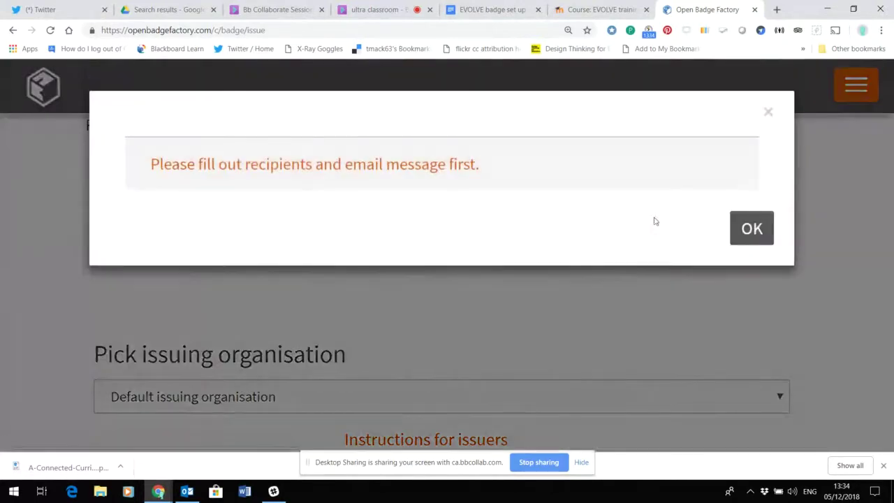
{"action": "left_click", "coordinate": [769, 113]}
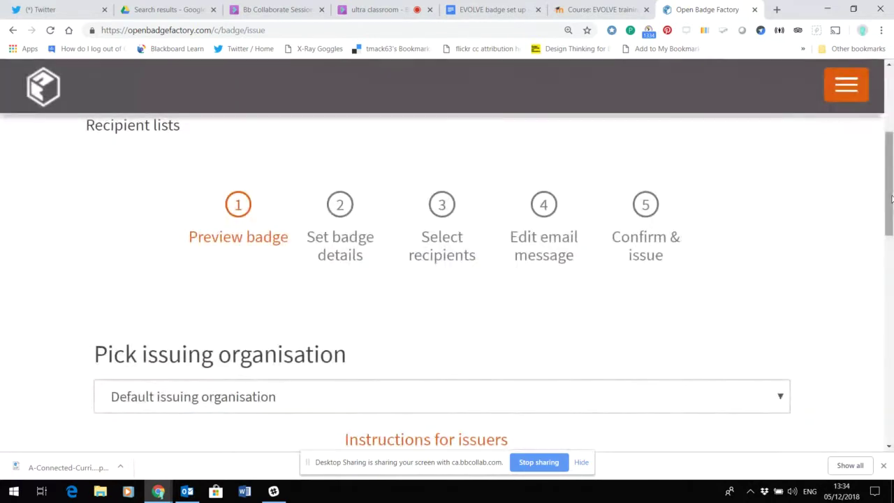